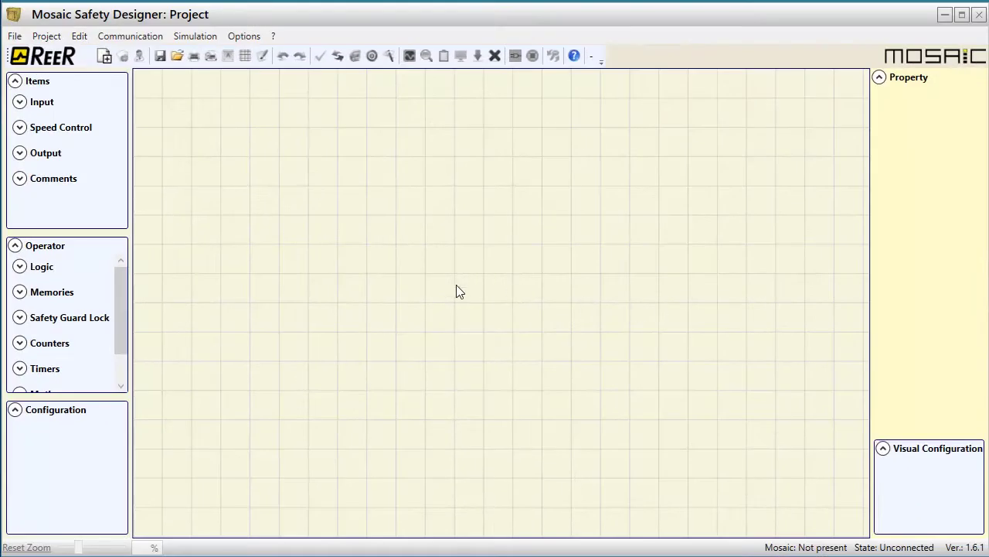
# Open the Project menu to reveal the New project command.
pyautogui.click(47, 36)
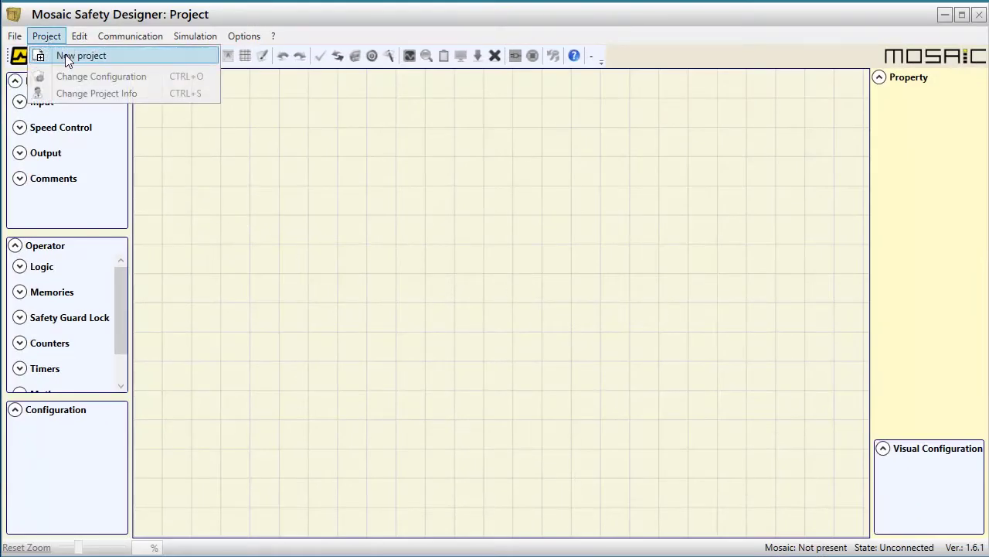
# Start a new project, confirm its info, and add an MB BUS module set to MBEM.
pyautogui.click(66, 56)
pyautogui.click(413, 288)
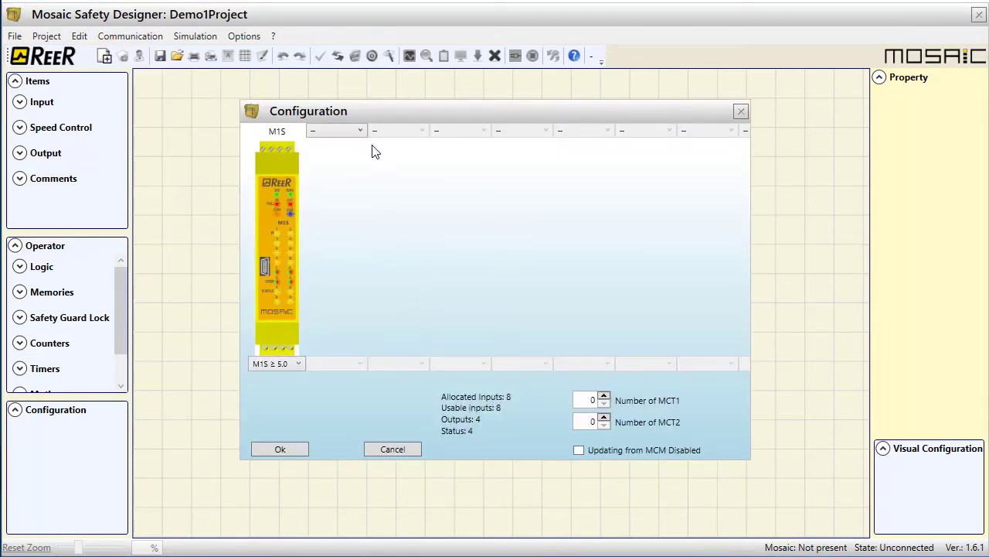
pyautogui.click(360, 130)
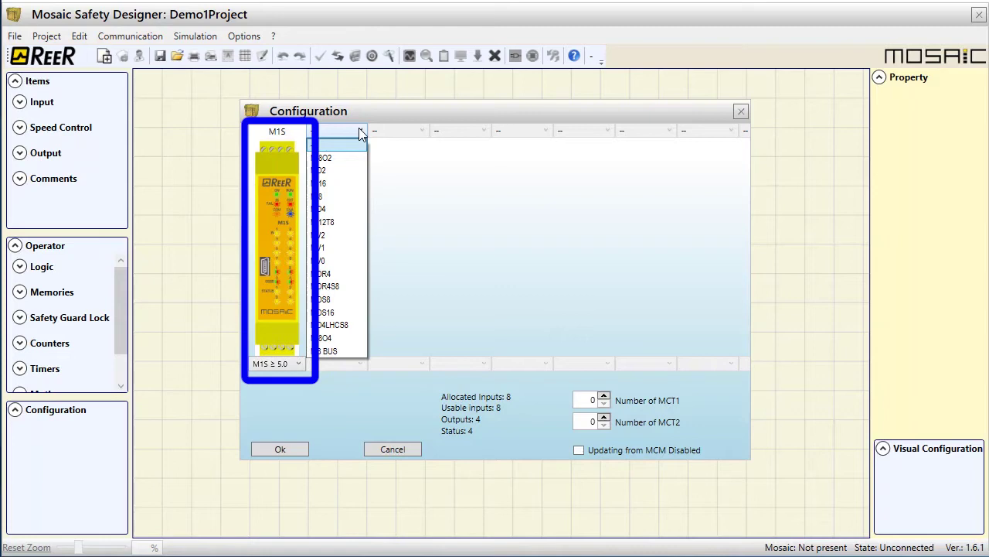
pyautogui.click(335, 351)
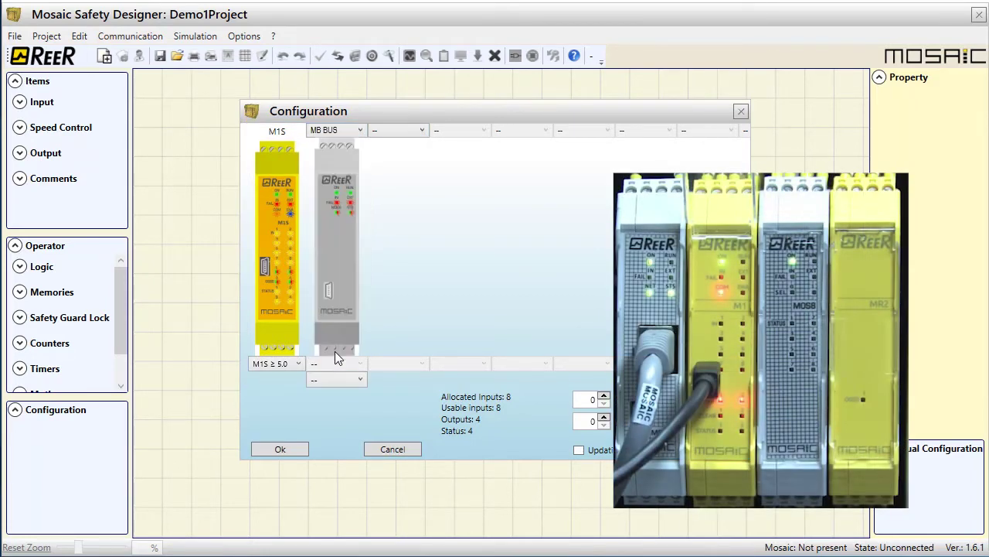
pyautogui.click(360, 378)
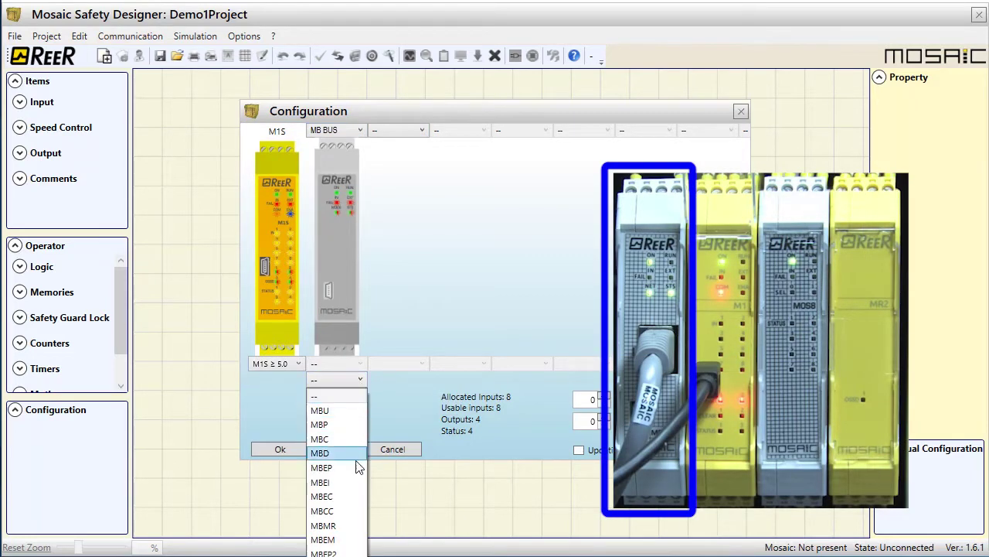
pyautogui.click(336, 539)
# Add a MOS8 status expansion and set the master to M1 ≥ 4.0<5.0.
pyautogui.click(422, 139)
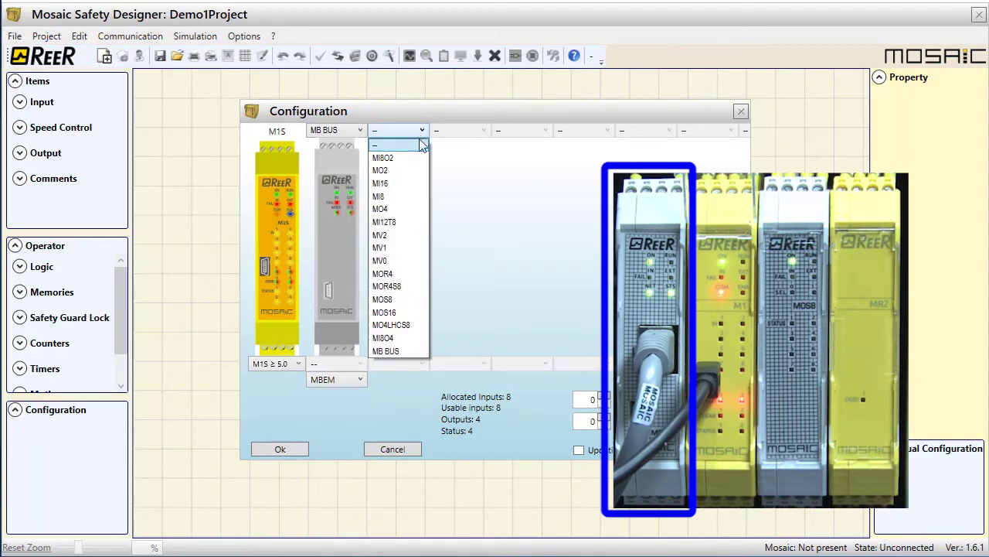
pyautogui.click(398, 299)
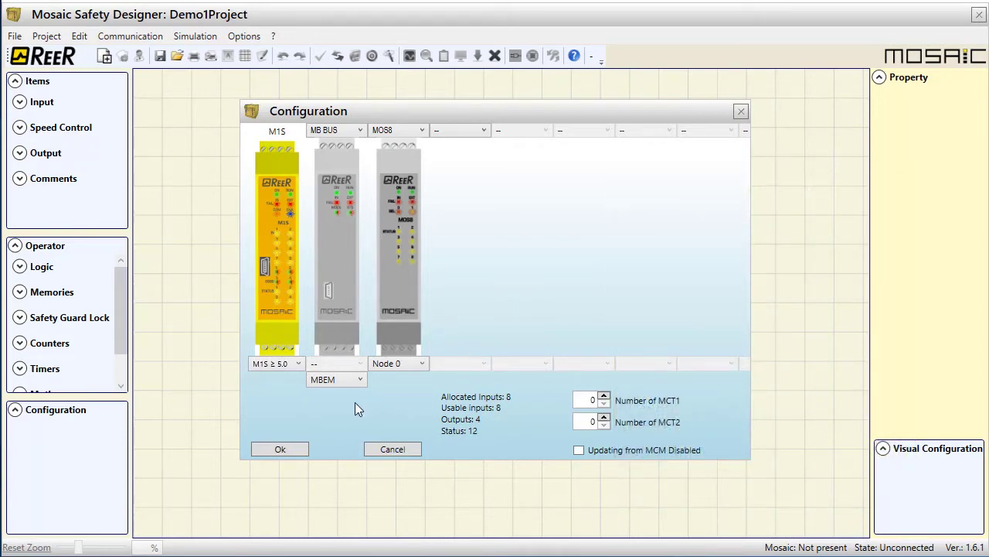
pyautogui.click(299, 365)
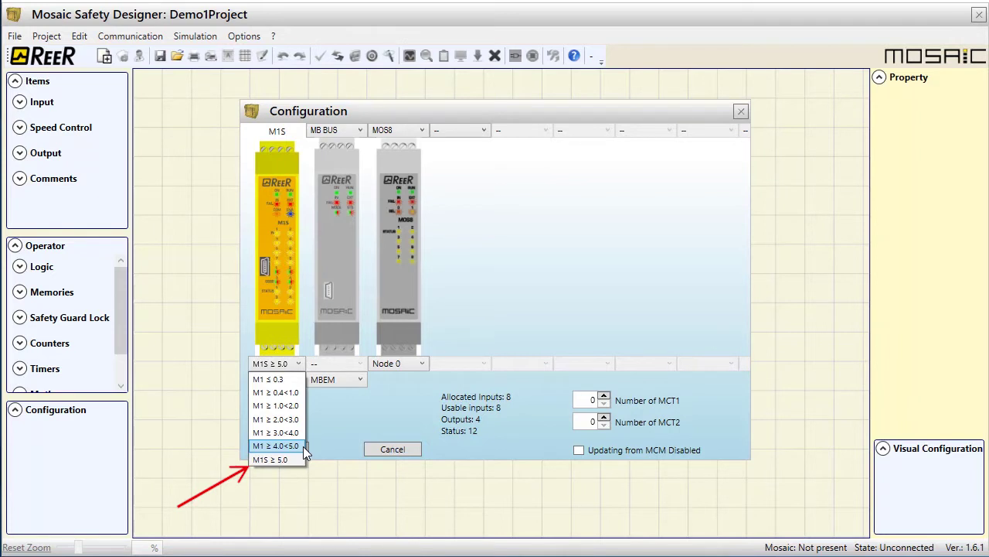
pyautogui.click(303, 446)
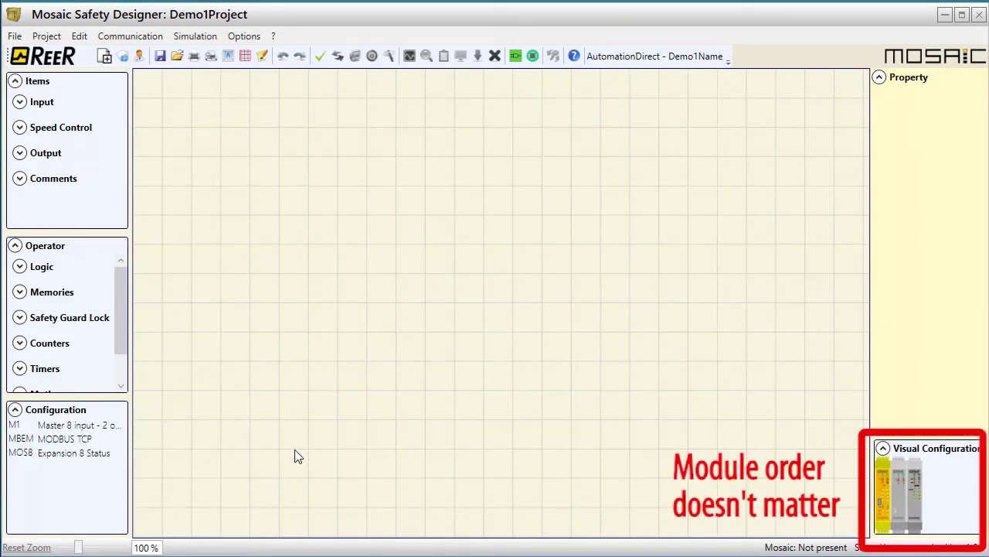
# Drag a Switch block from the Input items onto the canvas.
pyautogui.click(19, 102)
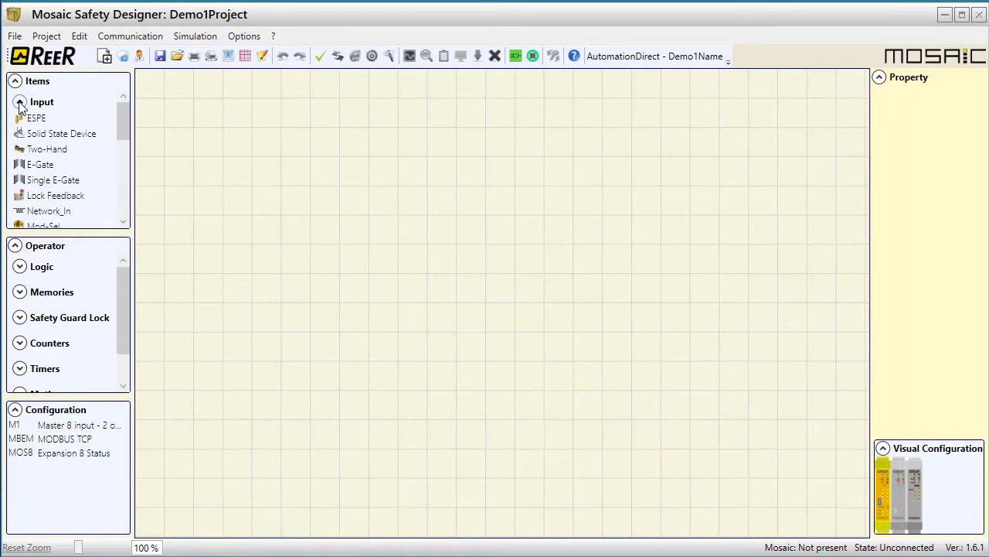
pyautogui.scroll(-1, 70, 221)
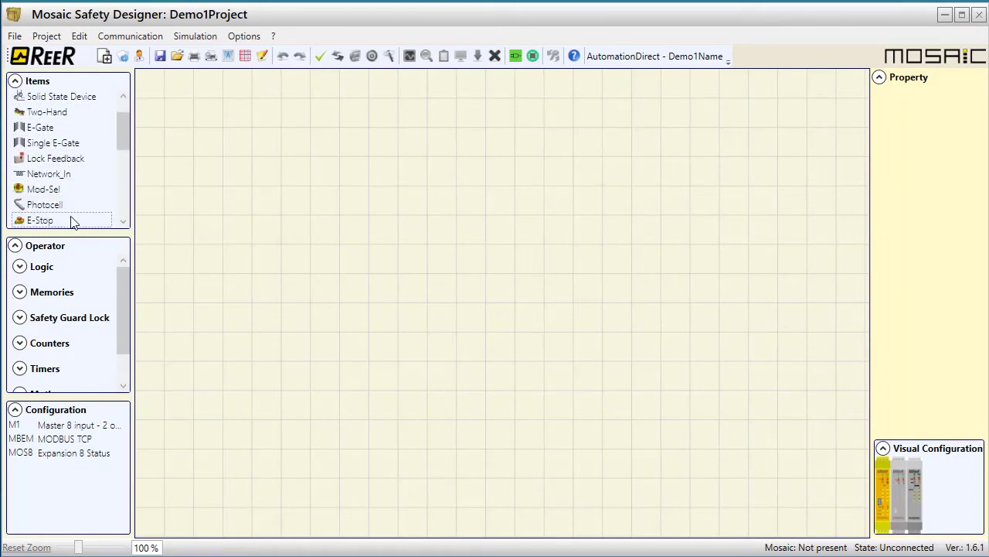
pyautogui.scroll(-1, 71, 221)
pyautogui.scroll(-2, 71, 221)
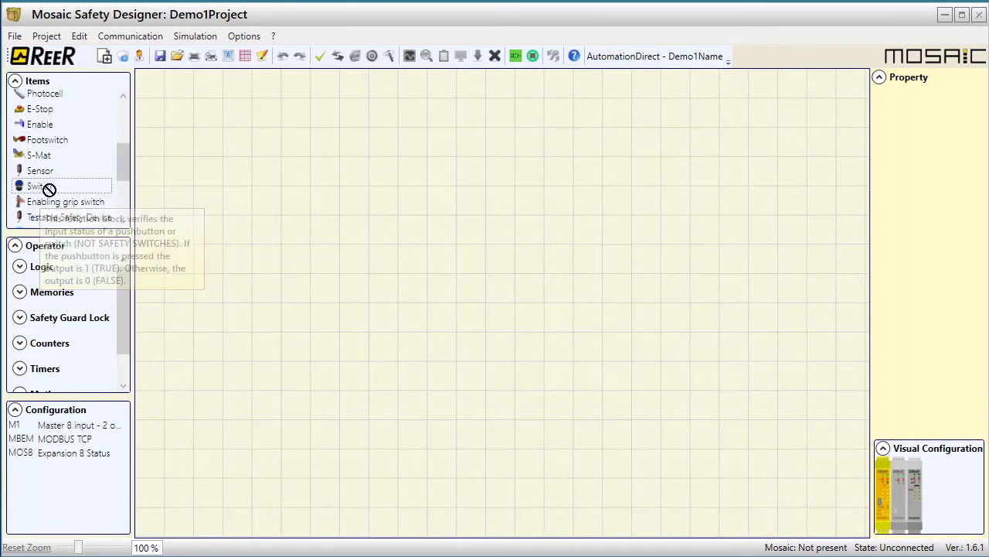
pyautogui.moveTo(42, 187)
pyautogui.mouseDown()
pyautogui.moveTo(298, 263)
pyautogui.moveTo(294, 291)
pyautogui.mouseUp()
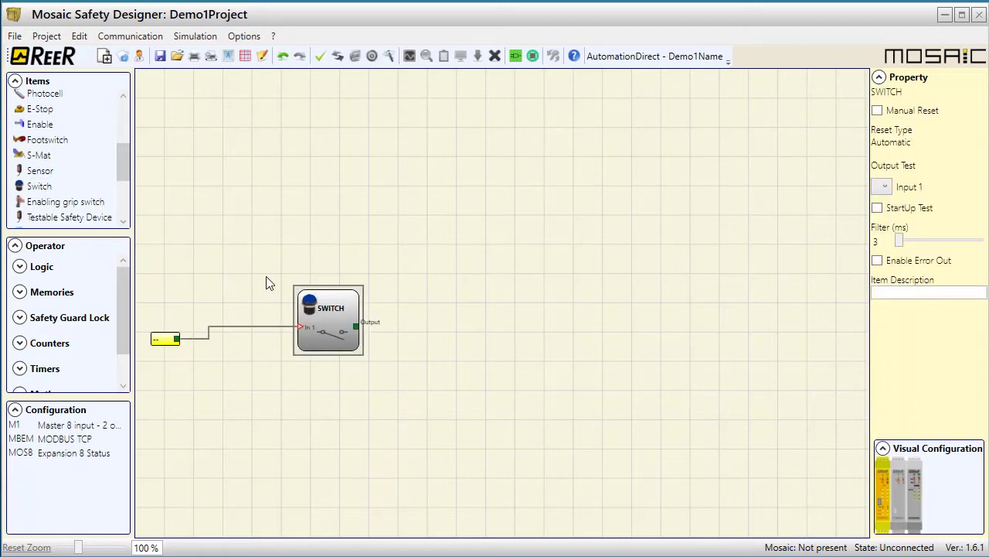
# Place an E-Stop block on the canvas, then delete it.
pyautogui.click(23, 113)
pyautogui.moveTo(23, 113); pyautogui.dragTo(327, 167)
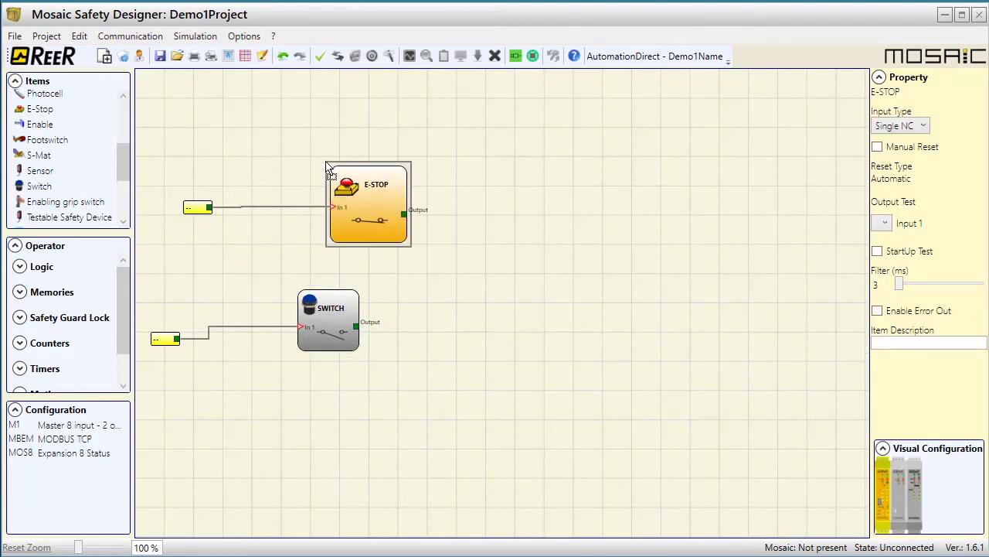
pyautogui.press('Delete')
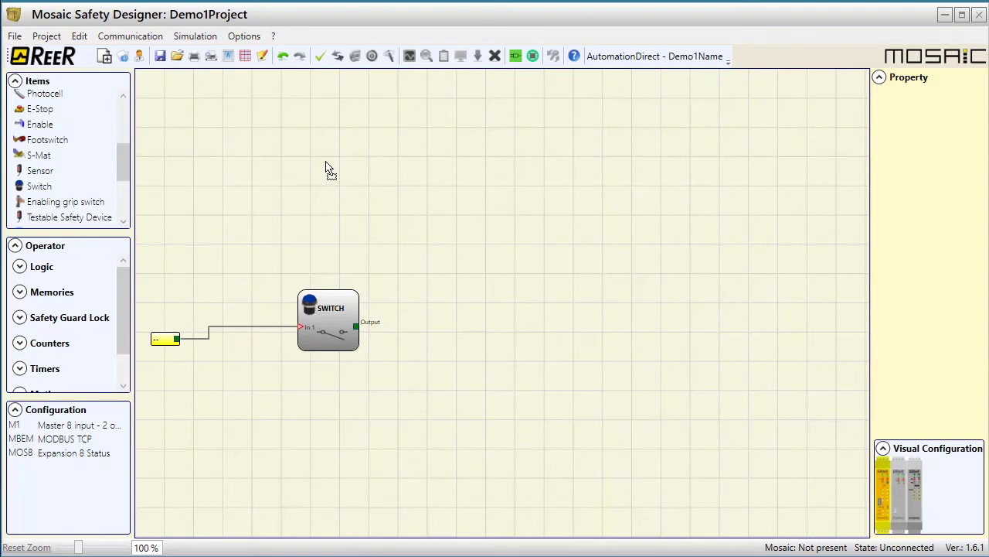
# Assign Input 1 (M1) to the input block feeding the Switch.
pyautogui.click(160, 338)
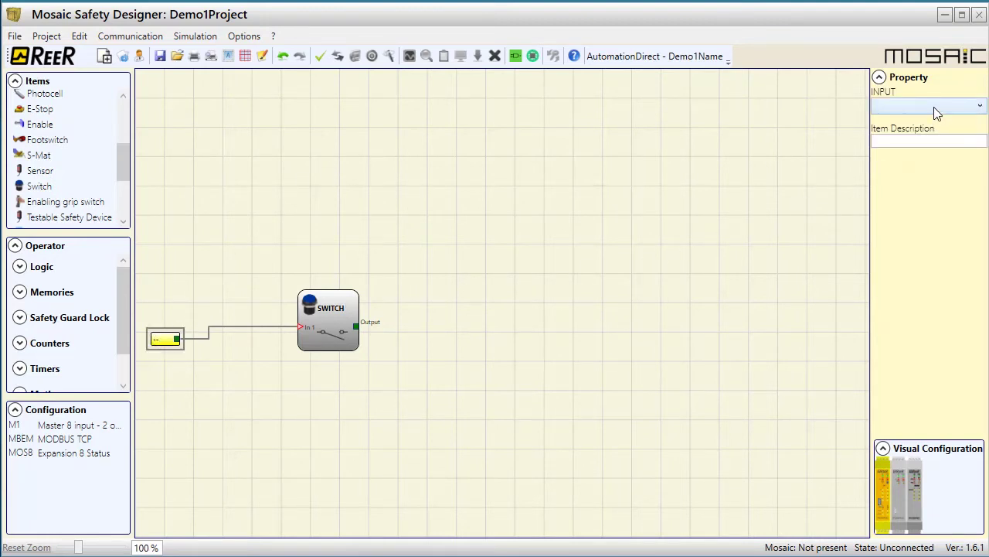
pyautogui.click(933, 106)
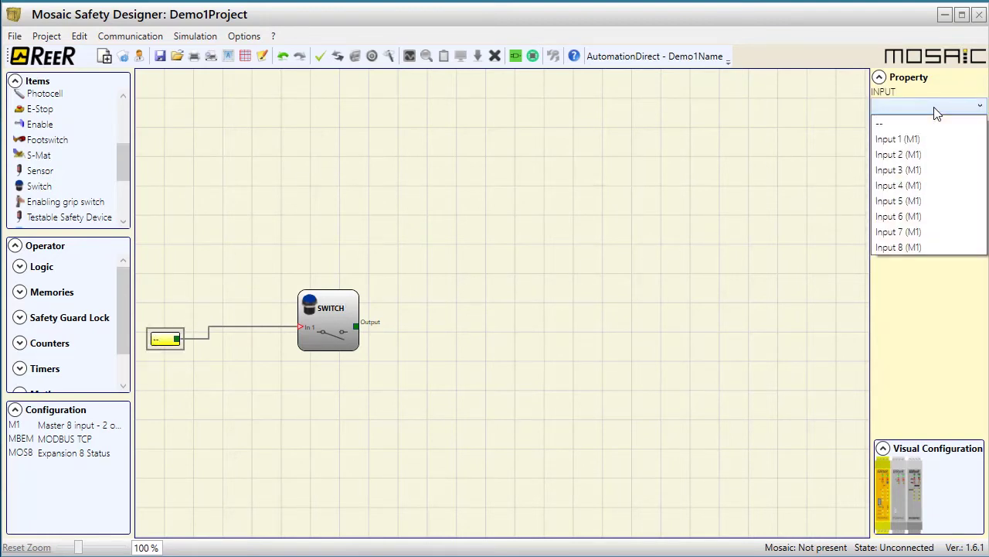
pyautogui.click(918, 145)
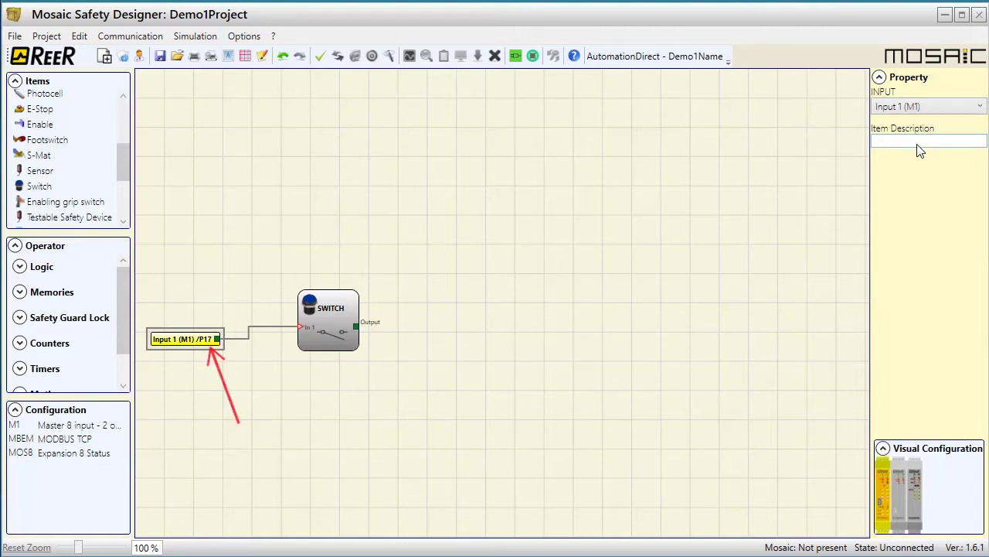
# Place a Status output block and wire the Switch output to its input.
pyautogui.click(89, 141)
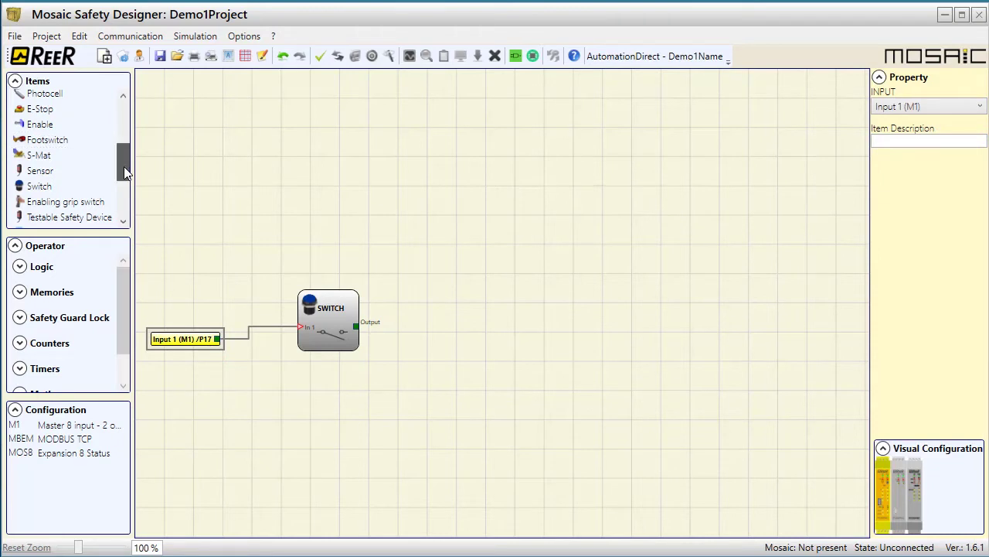
pyautogui.moveTo(124, 166); pyautogui.dragTo(123, 198)
pyautogui.click(89, 190)
pyautogui.moveTo(58, 175); pyautogui.dragTo(530, 326)
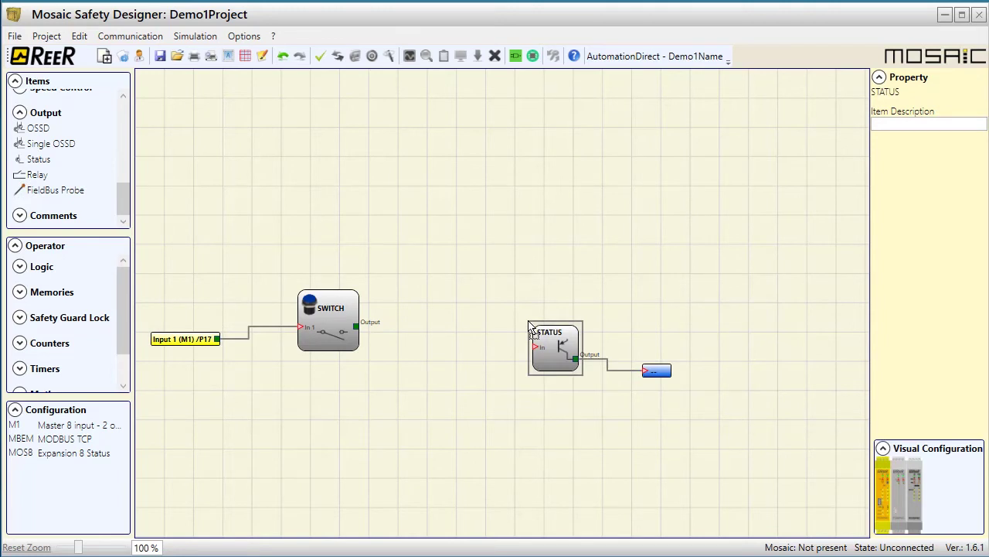
pyautogui.click(329, 320)
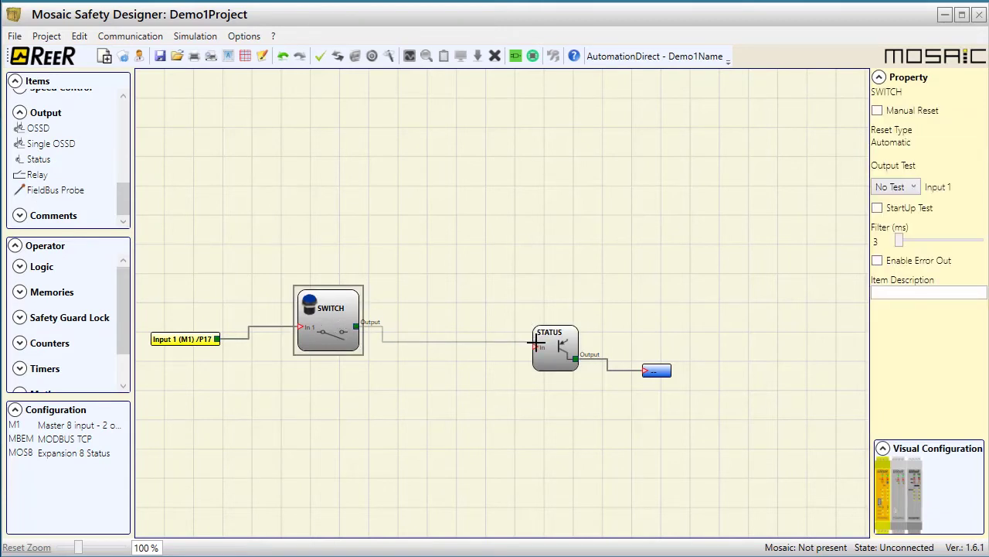
pyautogui.moveTo(410, 333); pyautogui.dragTo(535, 346)
# Move the Status block, output element and Input 1 into alignment.
pyautogui.moveTo(514, 289); pyautogui.dragTo(714, 435)
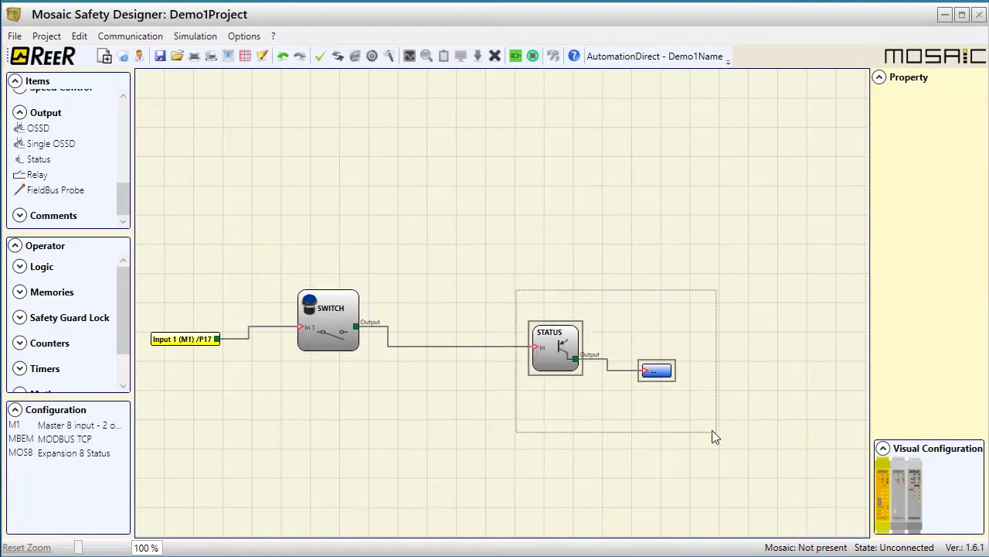
pyautogui.moveTo(657, 370)
pyautogui.mouseDown()
pyautogui.moveTo(635, 351)
pyautogui.moveTo(646, 325)
pyautogui.mouseUp()
pyautogui.click(647, 337)
pyautogui.moveTo(185, 338); pyautogui.dragTo(201, 327)
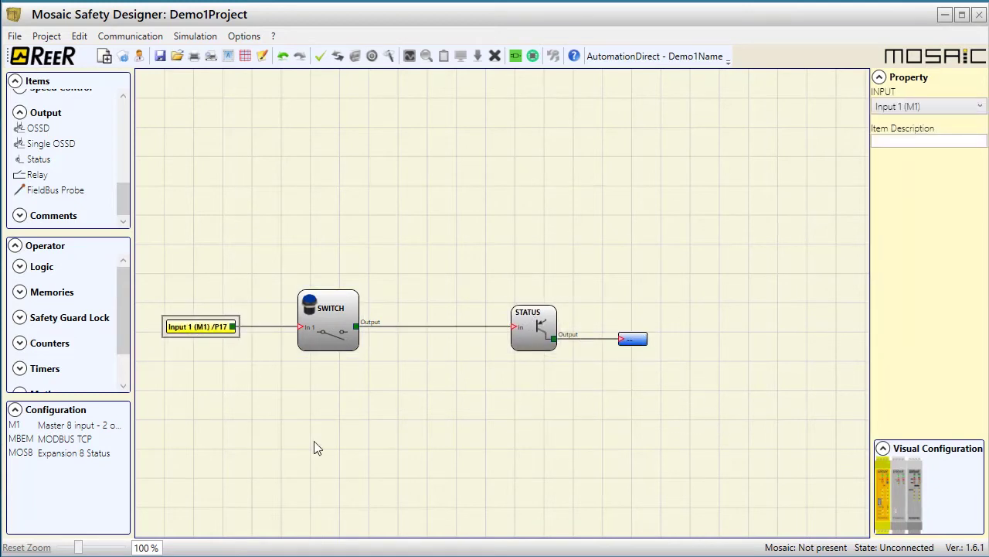
# Set the output element's OUTPUT property to STATUS 1 (M1).
pyautogui.click(630, 340)
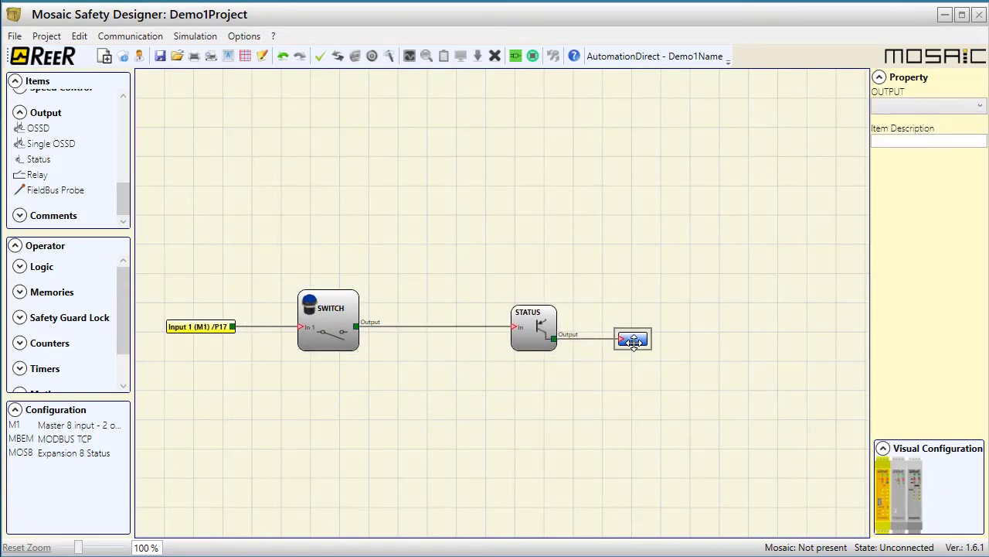
pyautogui.click(943, 106)
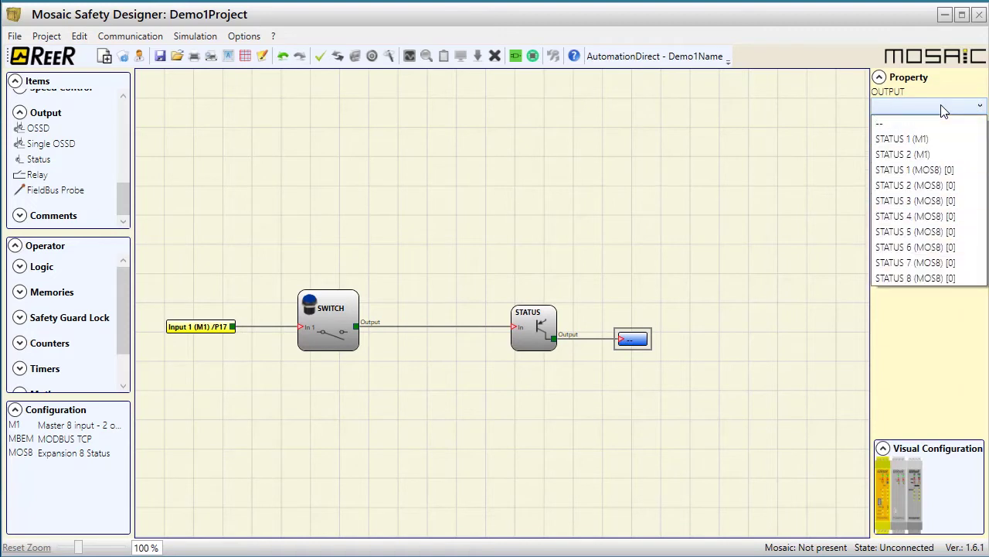
pyautogui.click(908, 138)
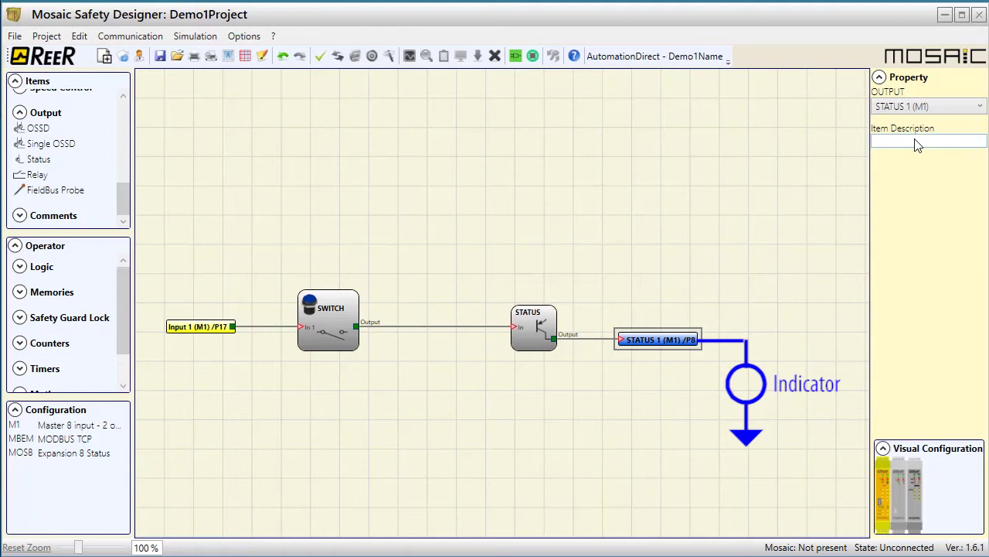
# Validate the schematic, dismiss the report, and connect to the controller's password prompt.
pyautogui.click(321, 55)
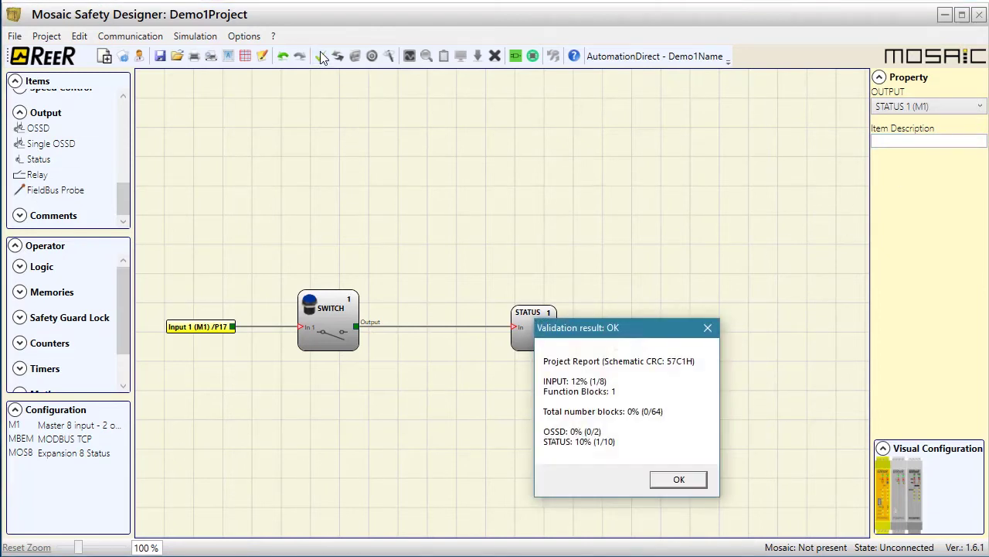
pyautogui.click(672, 479)
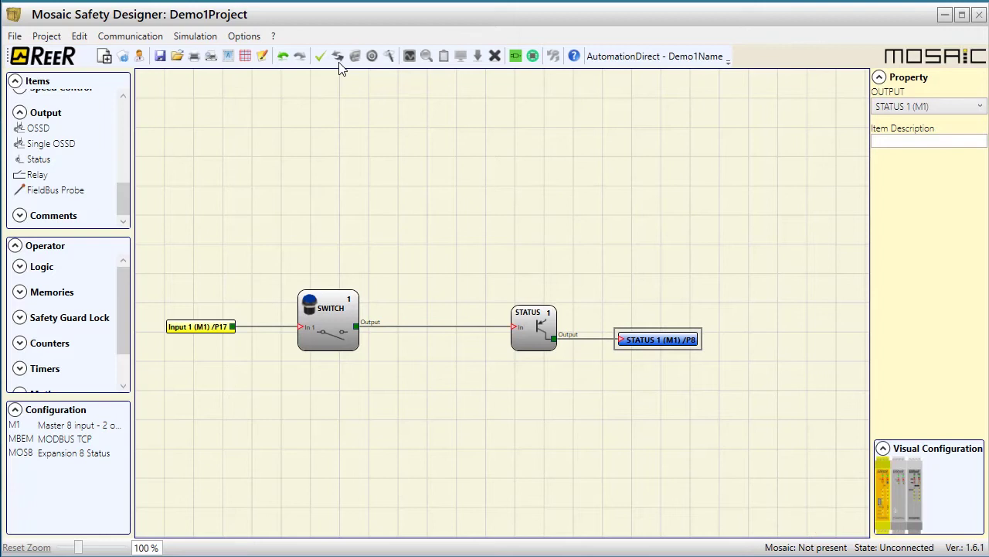
pyautogui.click(339, 65)
pyautogui.click(339, 64)
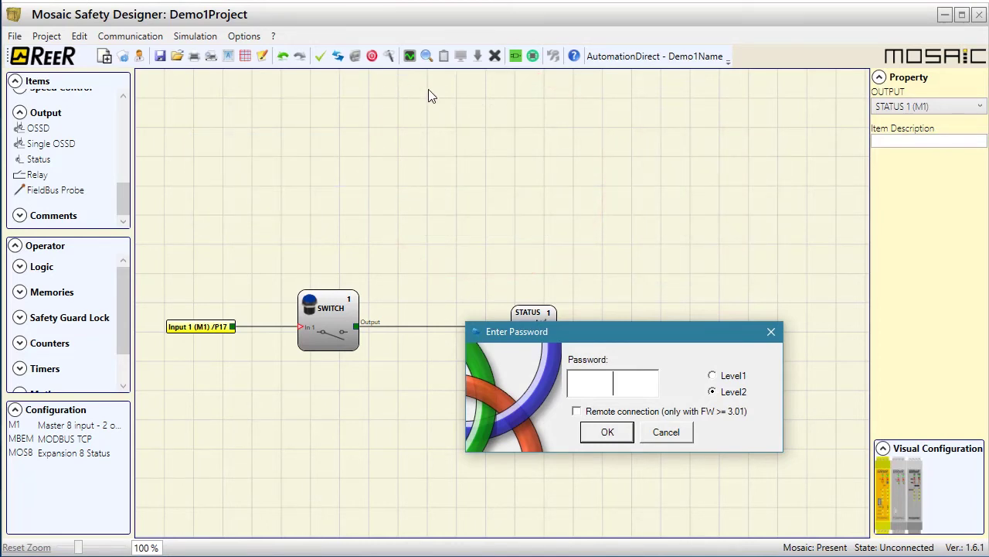
pyautogui.click(707, 377)
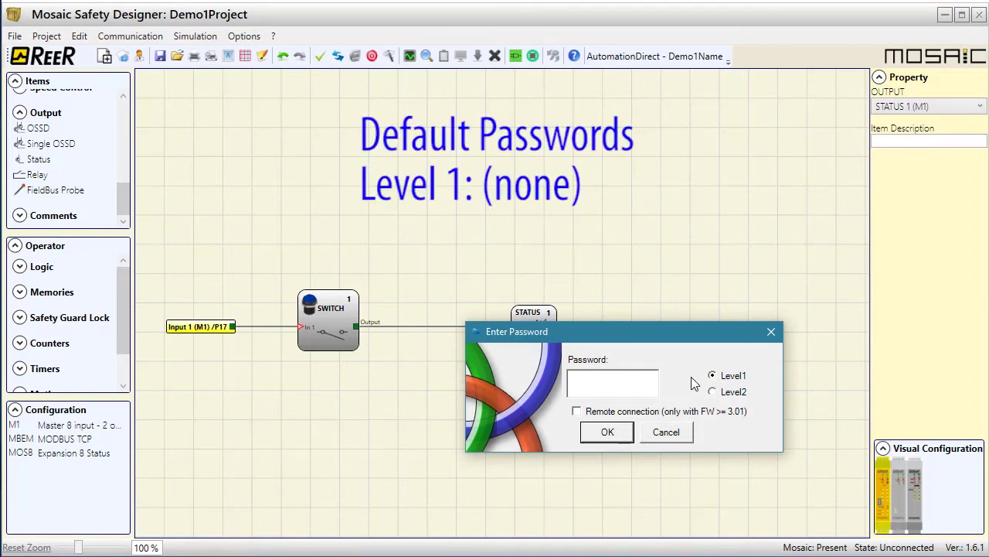
pyautogui.click(711, 392)
pyautogui.click(638, 384)
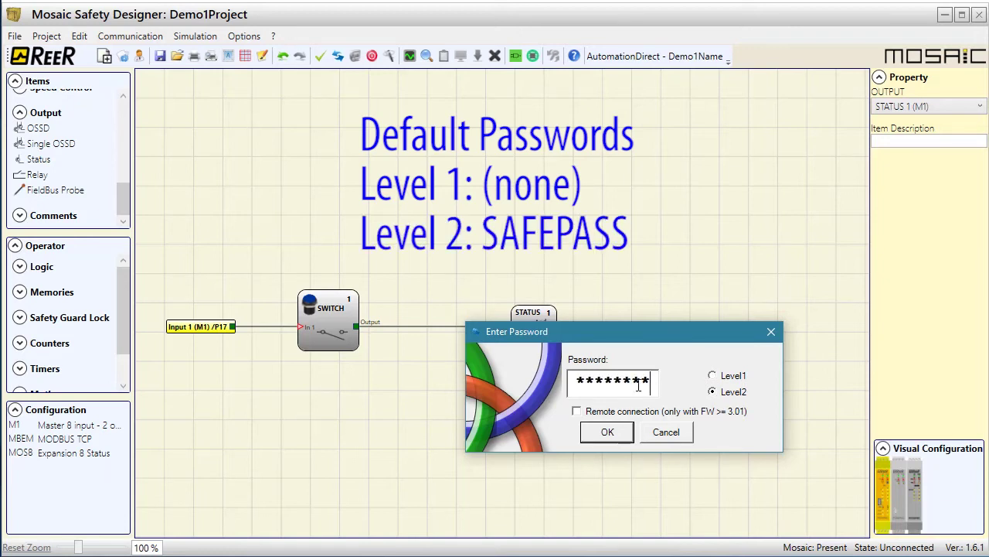
pyautogui.click(608, 433)
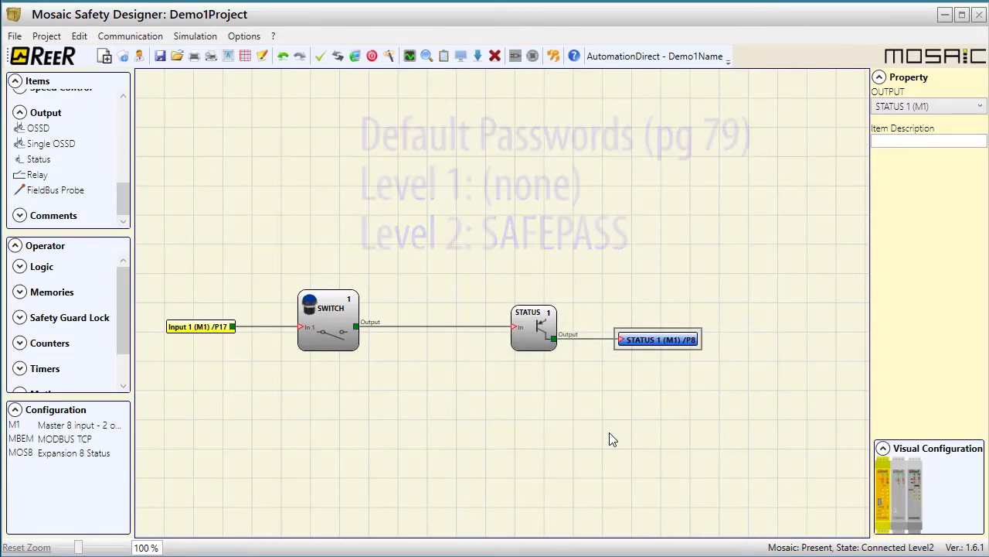
# Send the configuration, dismiss the firmware mismatch warning, and reopen Change Configuration.
pyautogui.click(355, 58)
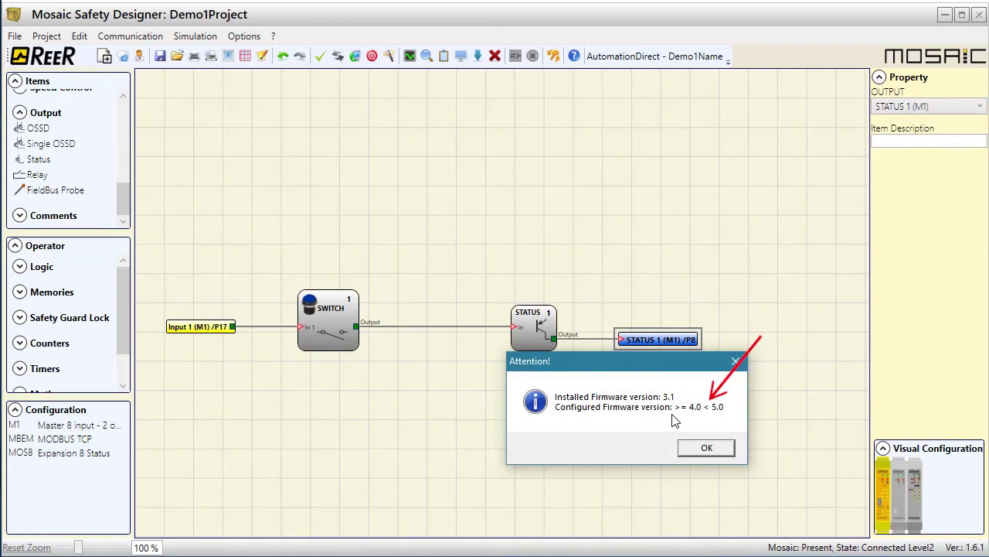
pyautogui.click(707, 447)
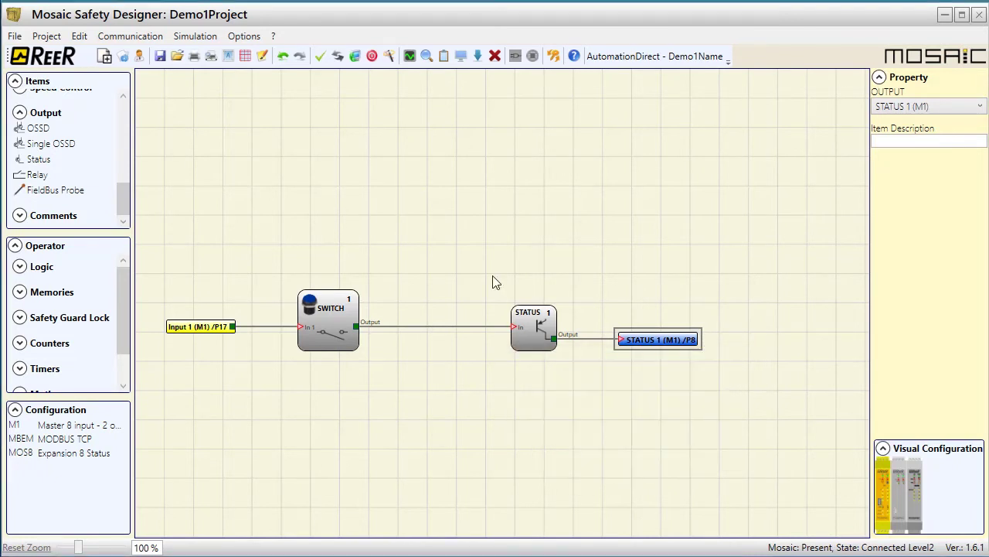
pyautogui.click(46, 36)
pyautogui.click(74, 76)
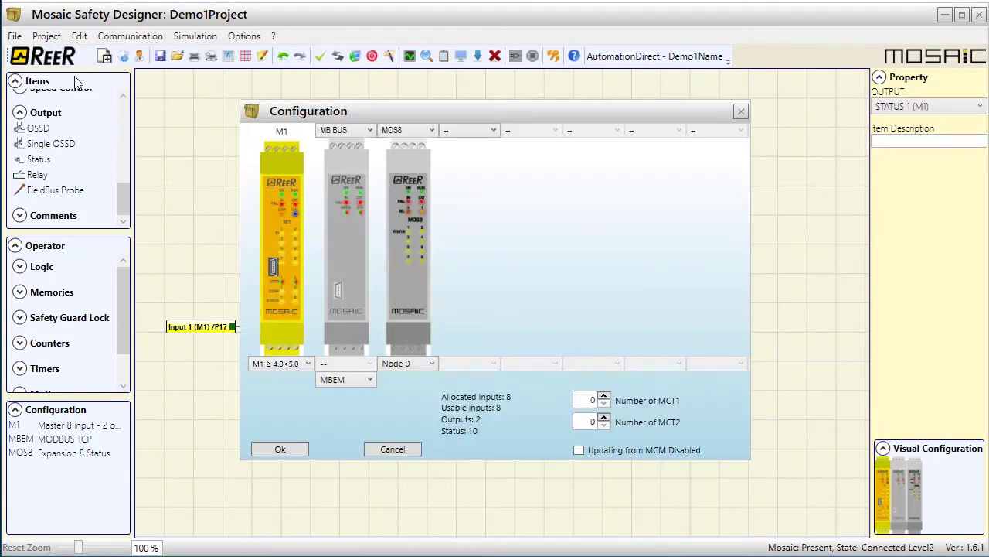
# Change the M1 firmware range to ≥ 3.0<4.0 and apply the configuration.
pyautogui.click(309, 363)
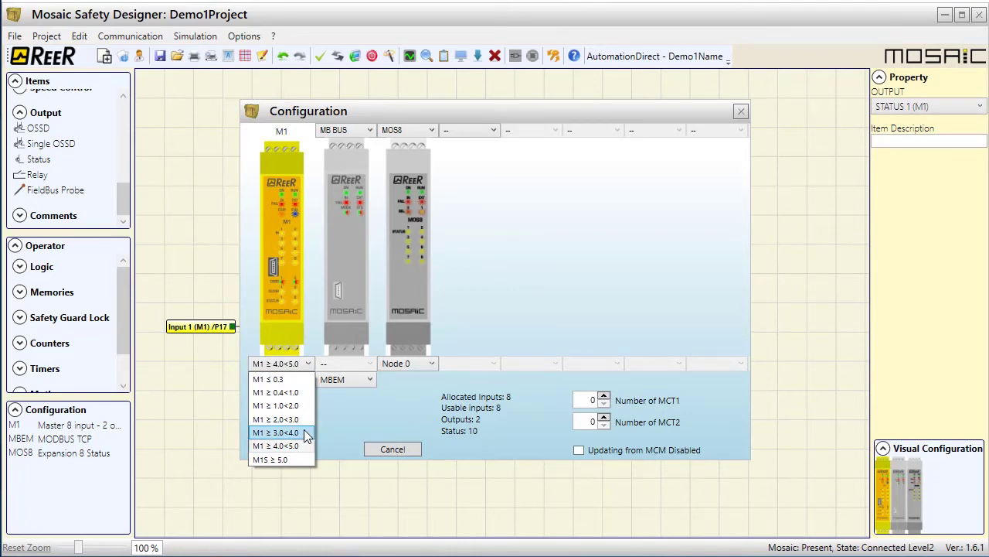
pyautogui.click(306, 434)
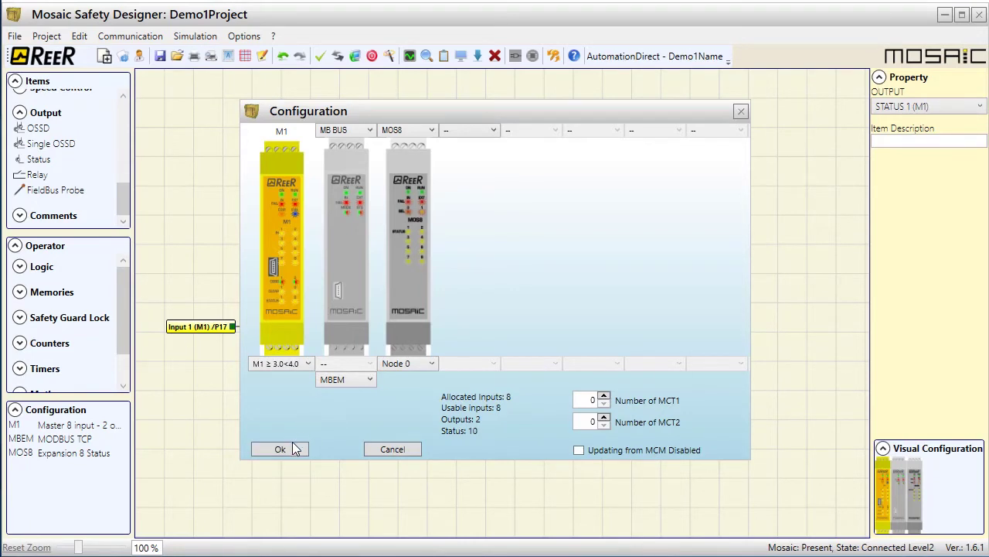
pyautogui.click(294, 449)
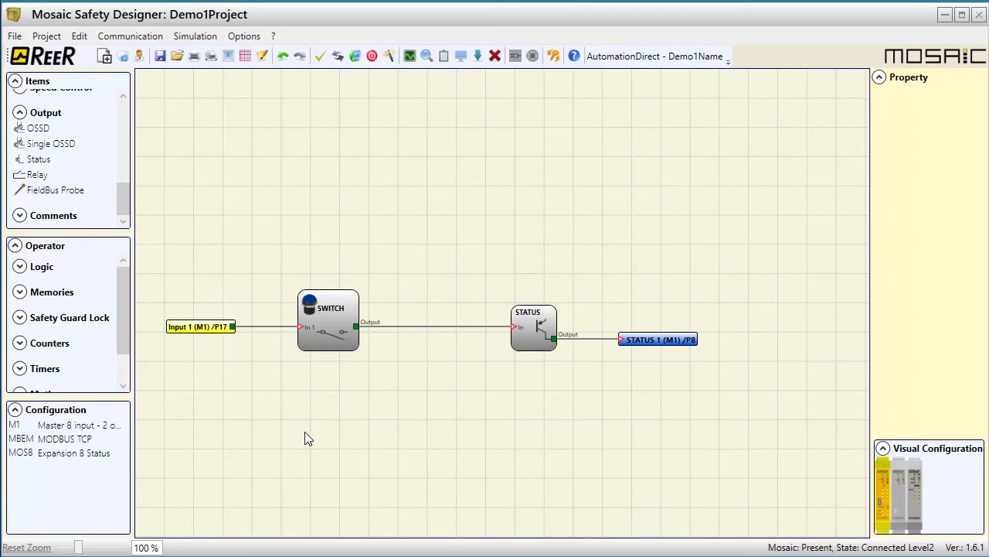
# Send the configuration to the controller and acknowledge successful programming.
pyautogui.click(355, 57)
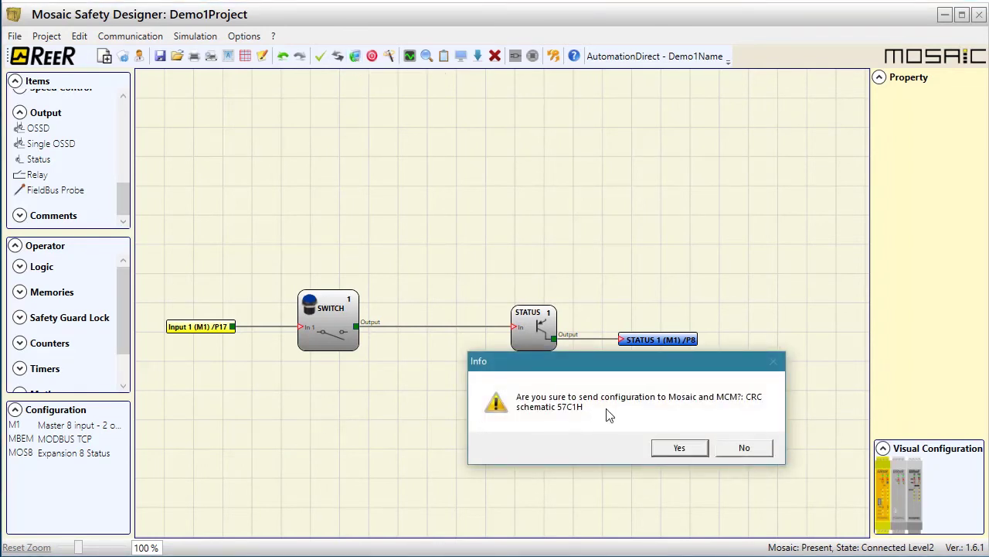
pyautogui.click(685, 449)
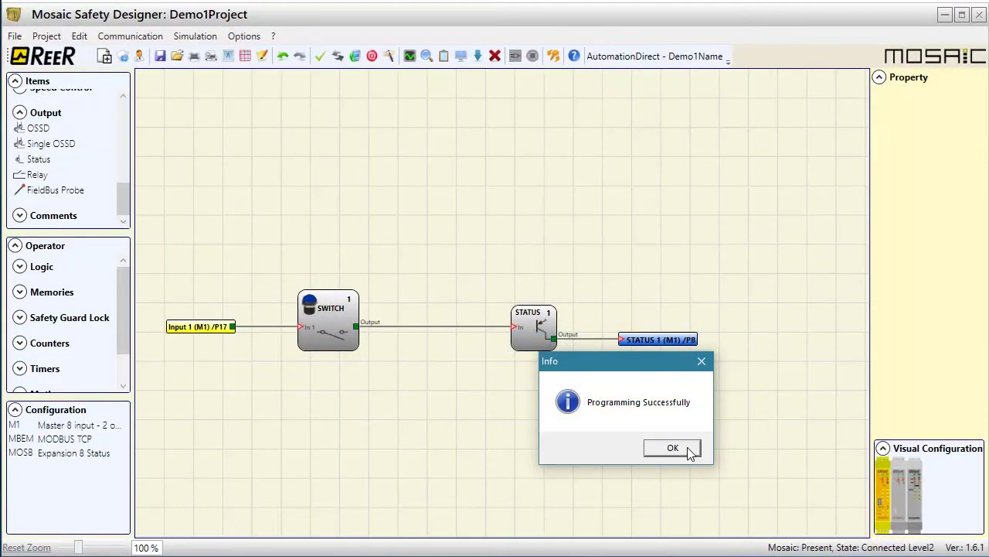
pyautogui.click(689, 451)
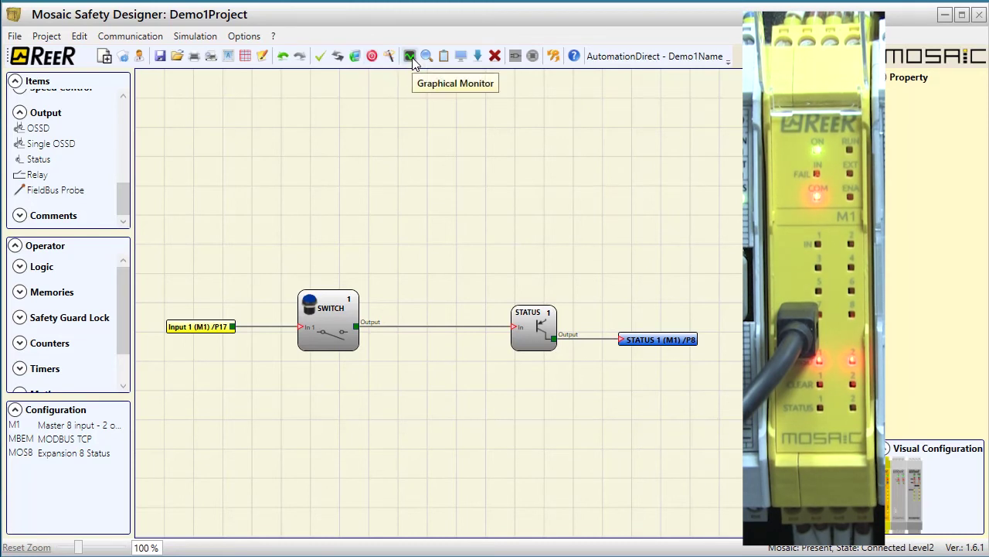
pyautogui.click(410, 56)
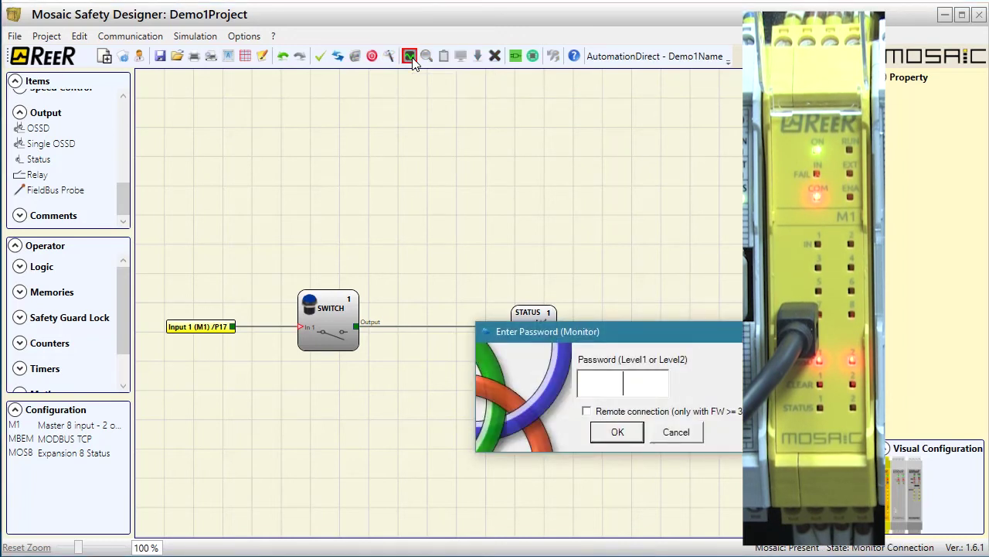
# Log in to monitoring and start the Graphical Monitor to show live wire states.
pyautogui.click(622, 435)
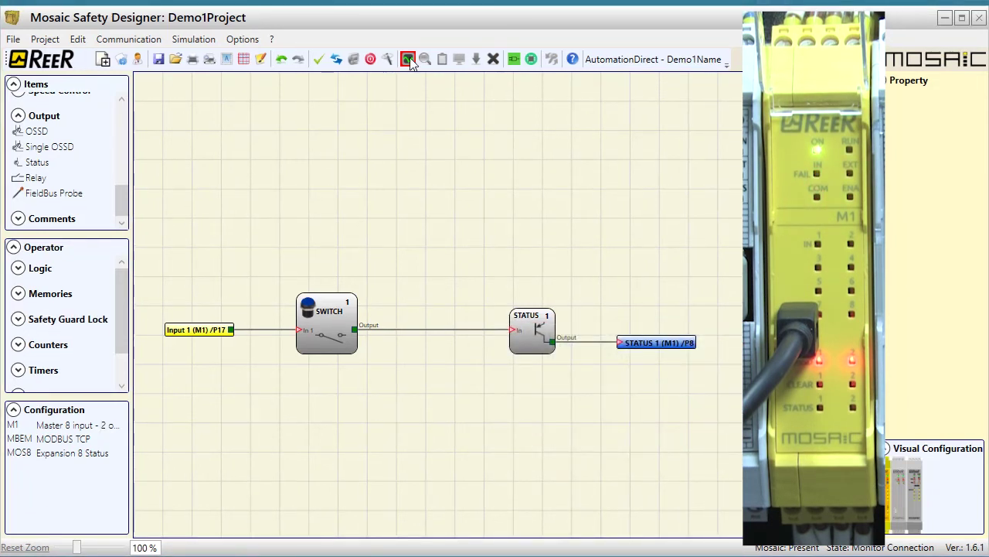
pyautogui.click(408, 60)
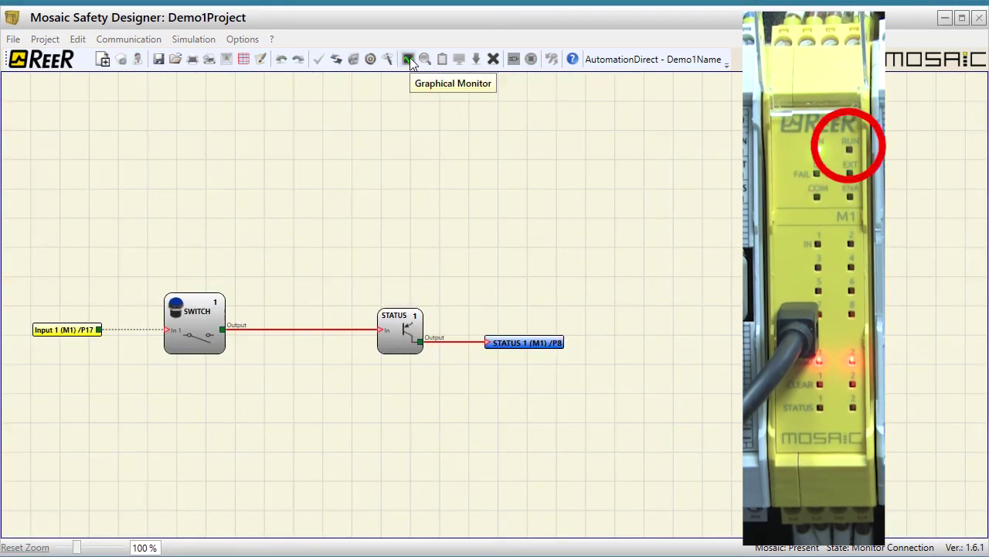